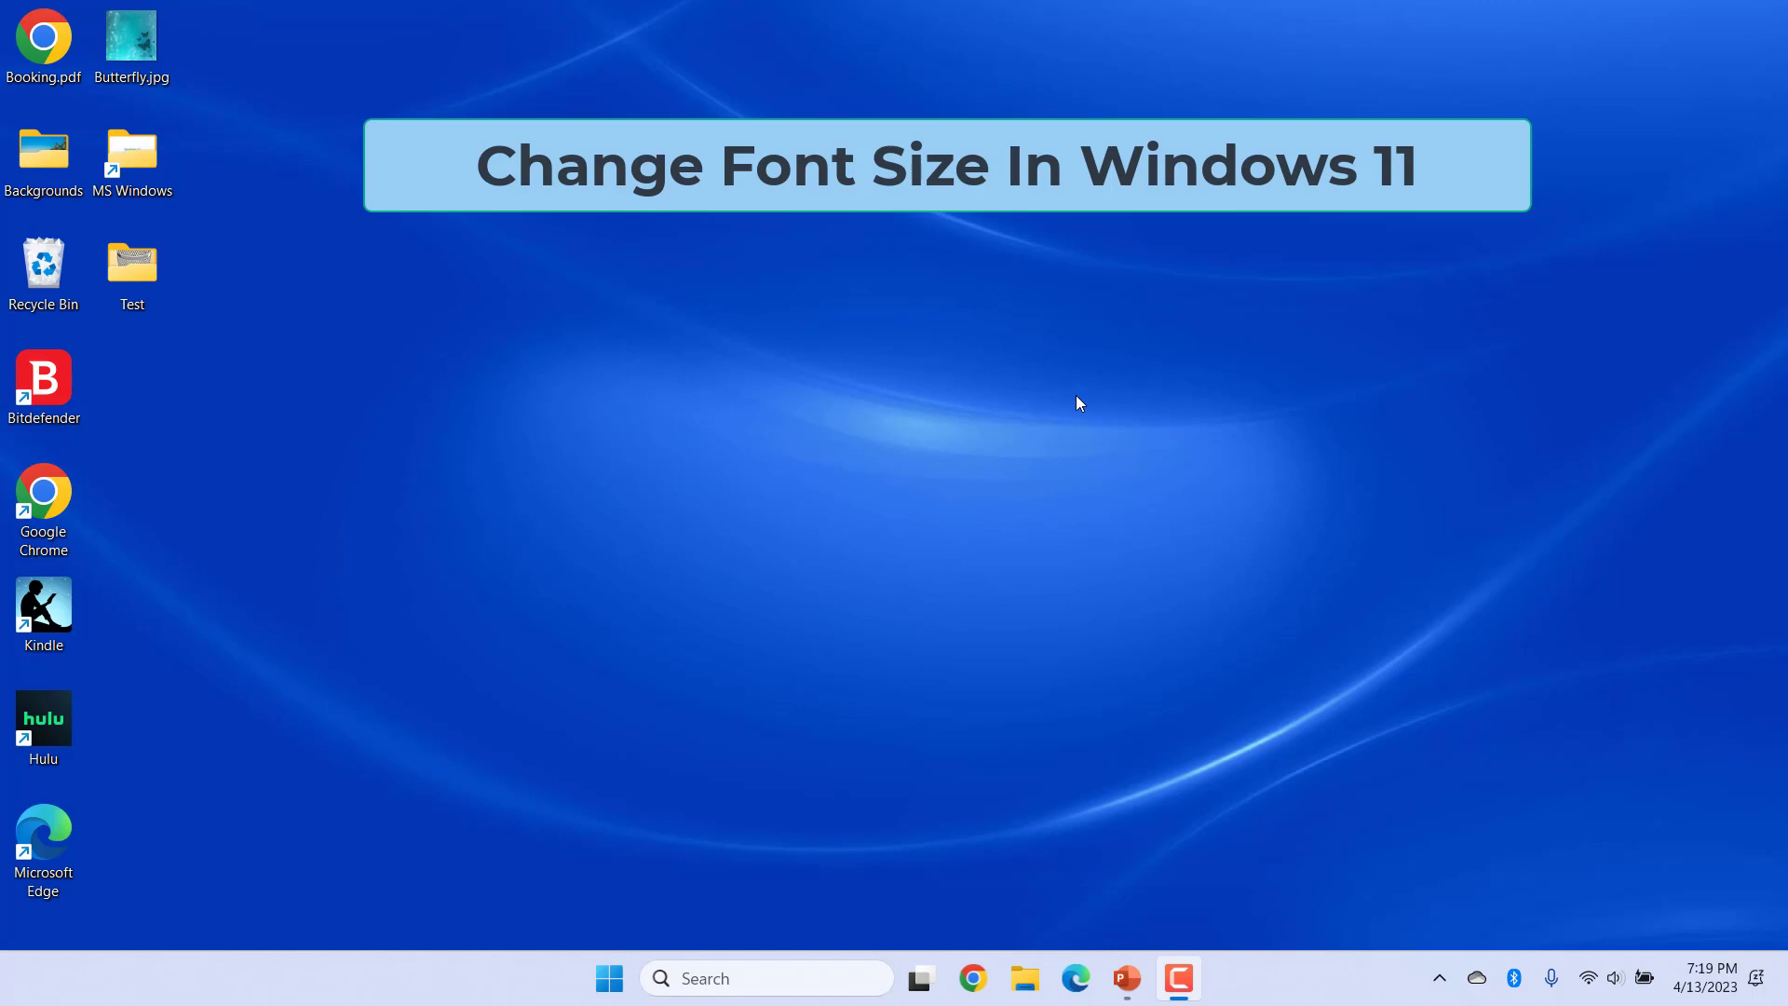
# - Go from the Start menu to Settings > Accessibility > Text size
pyautogui.click(609, 979)
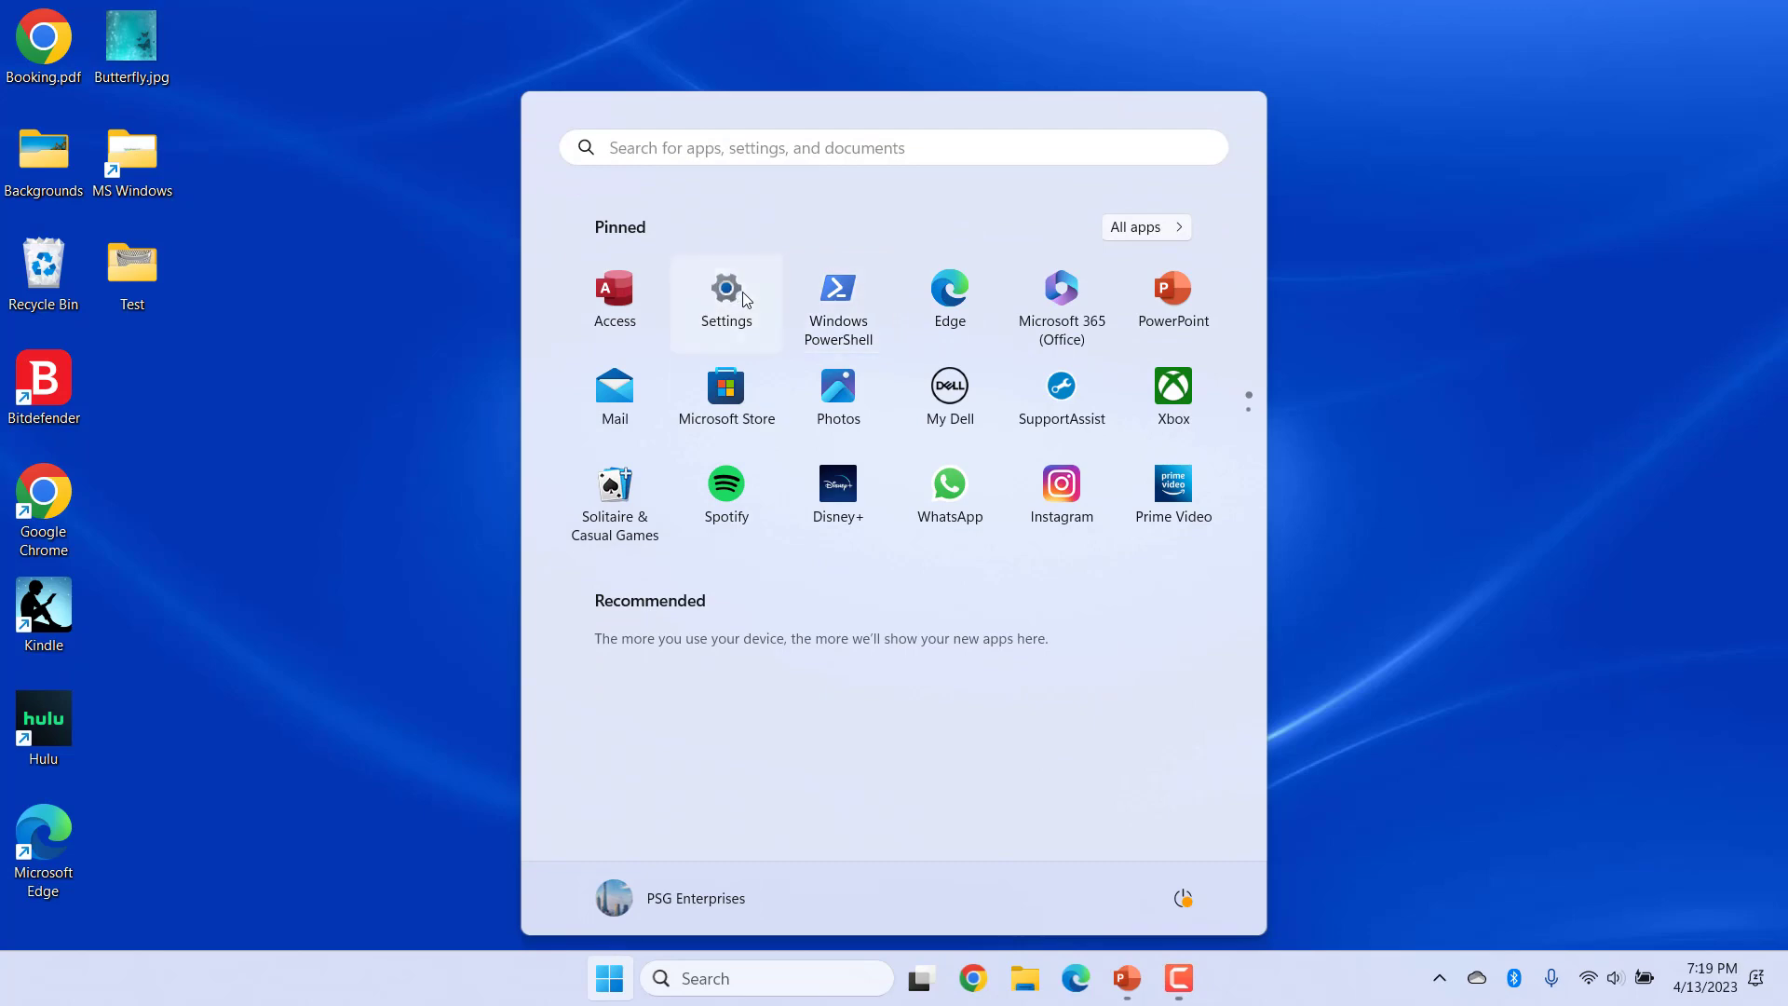
pyautogui.click(727, 293)
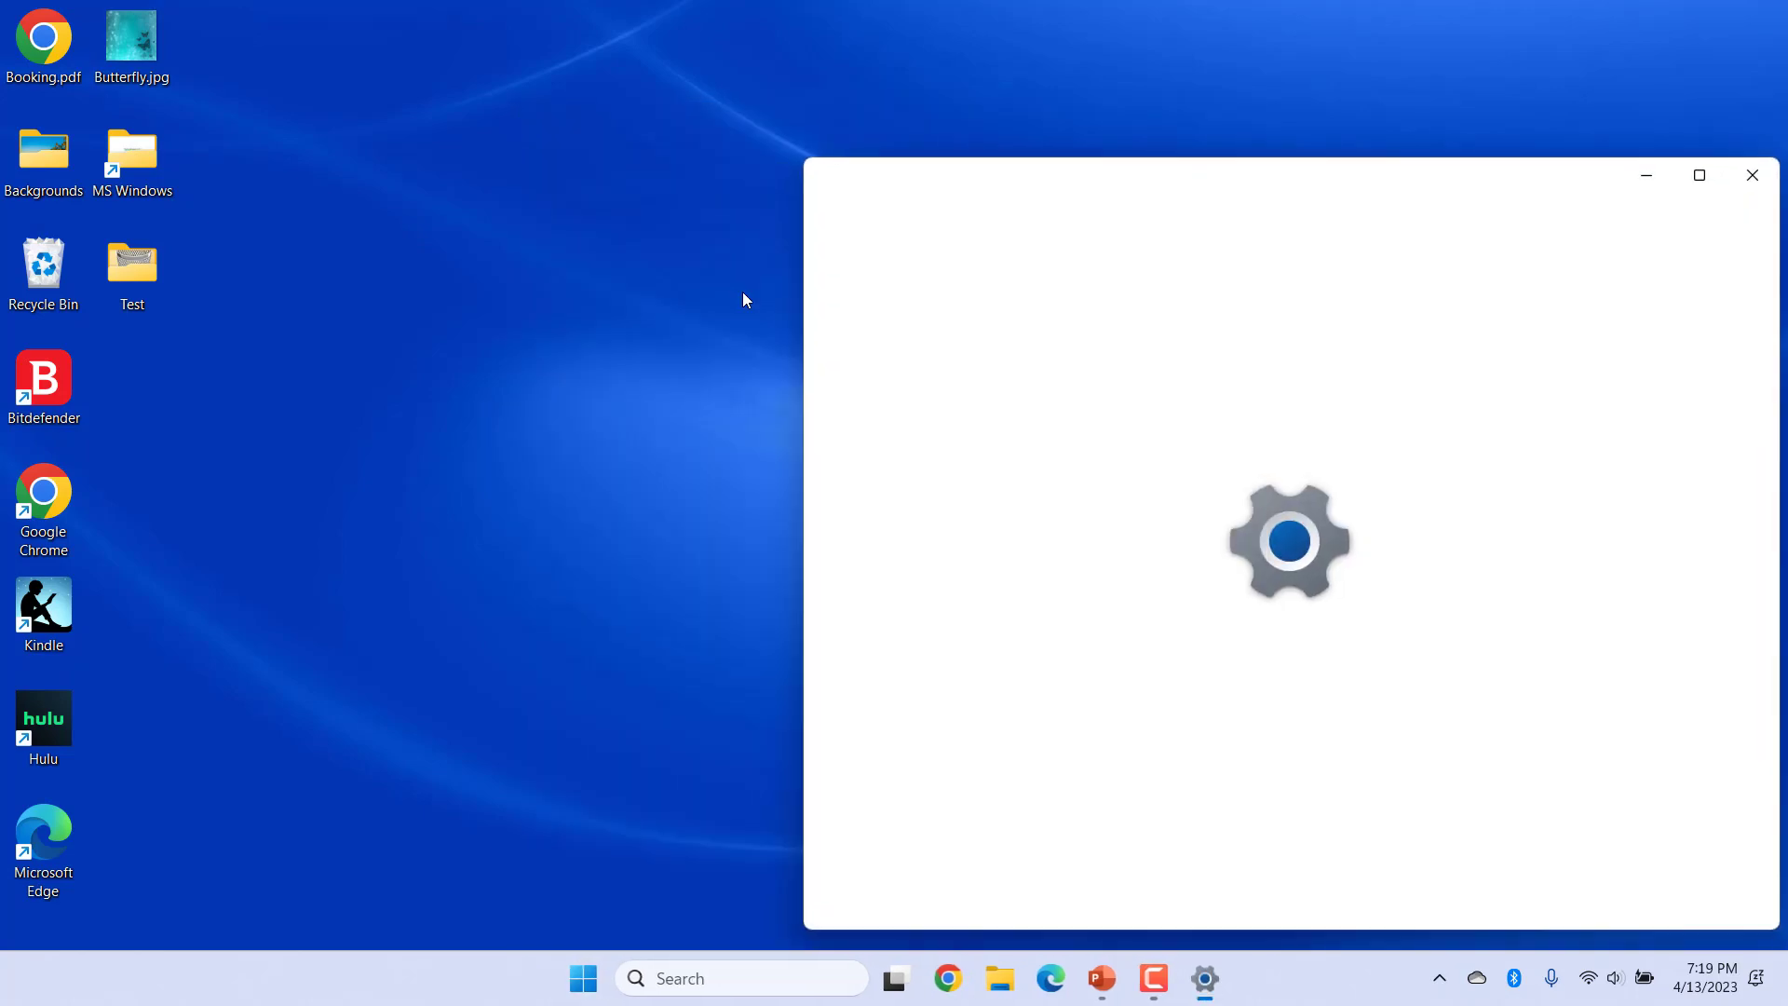
pyautogui.click(963, 784)
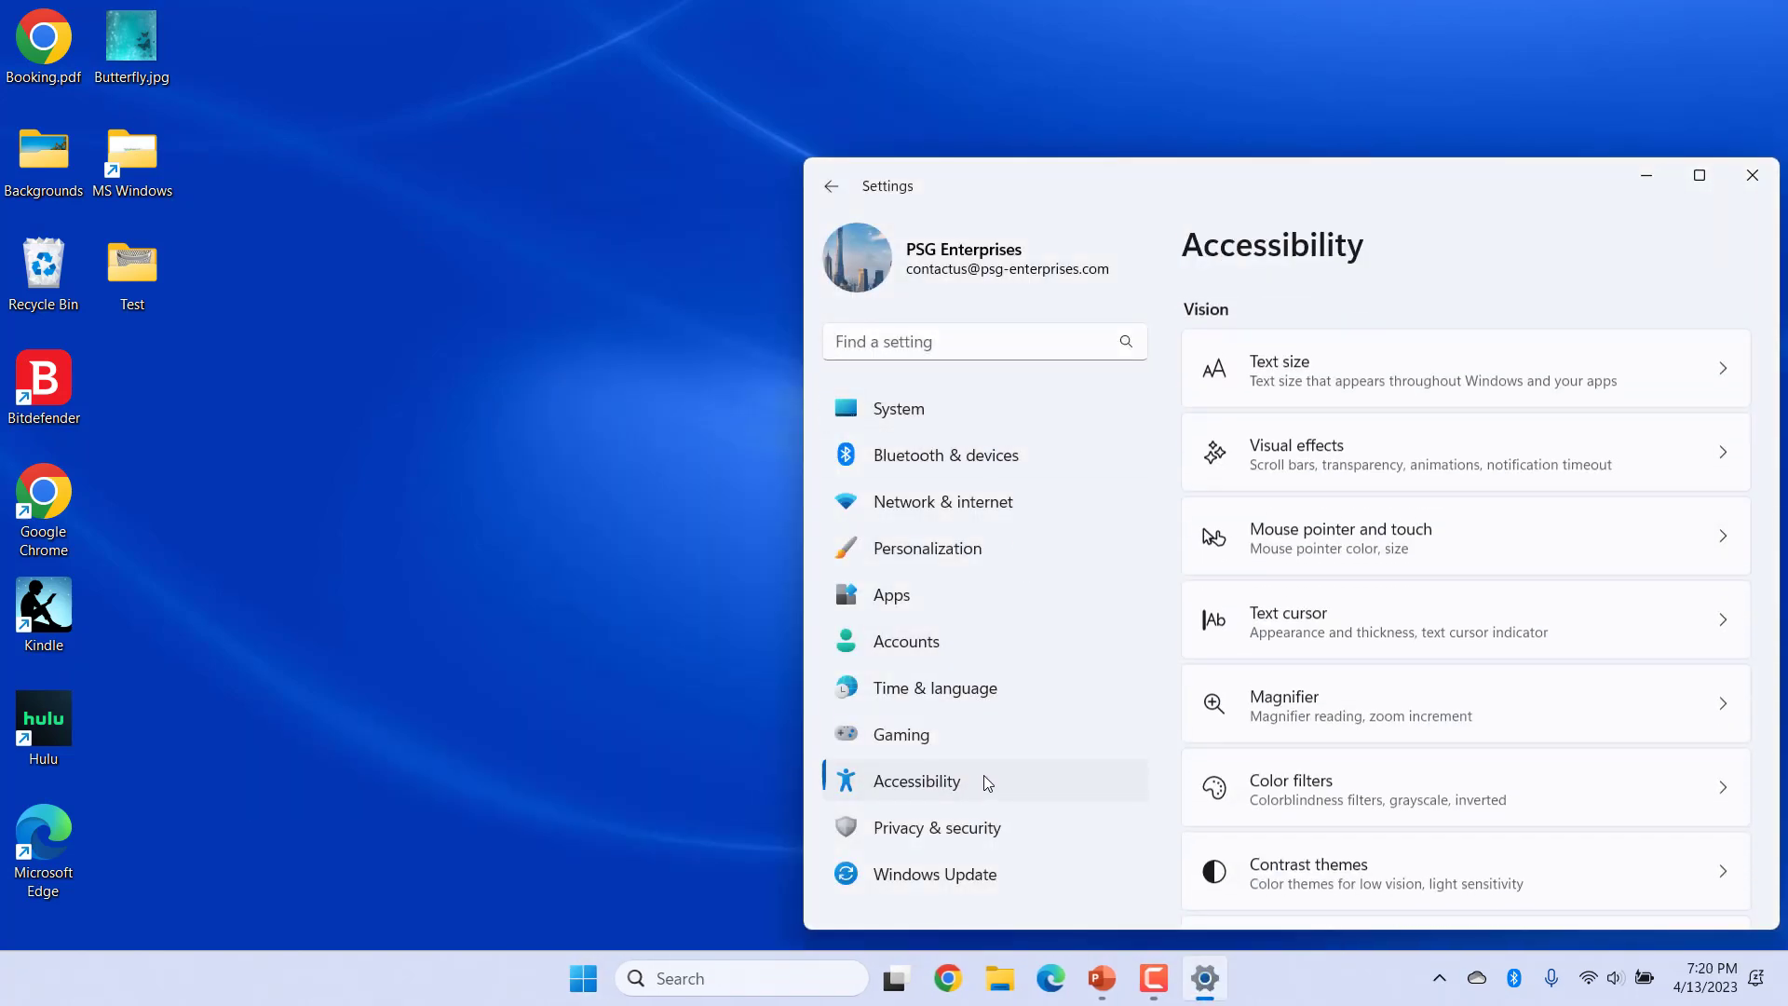
pyautogui.click(1732, 367)
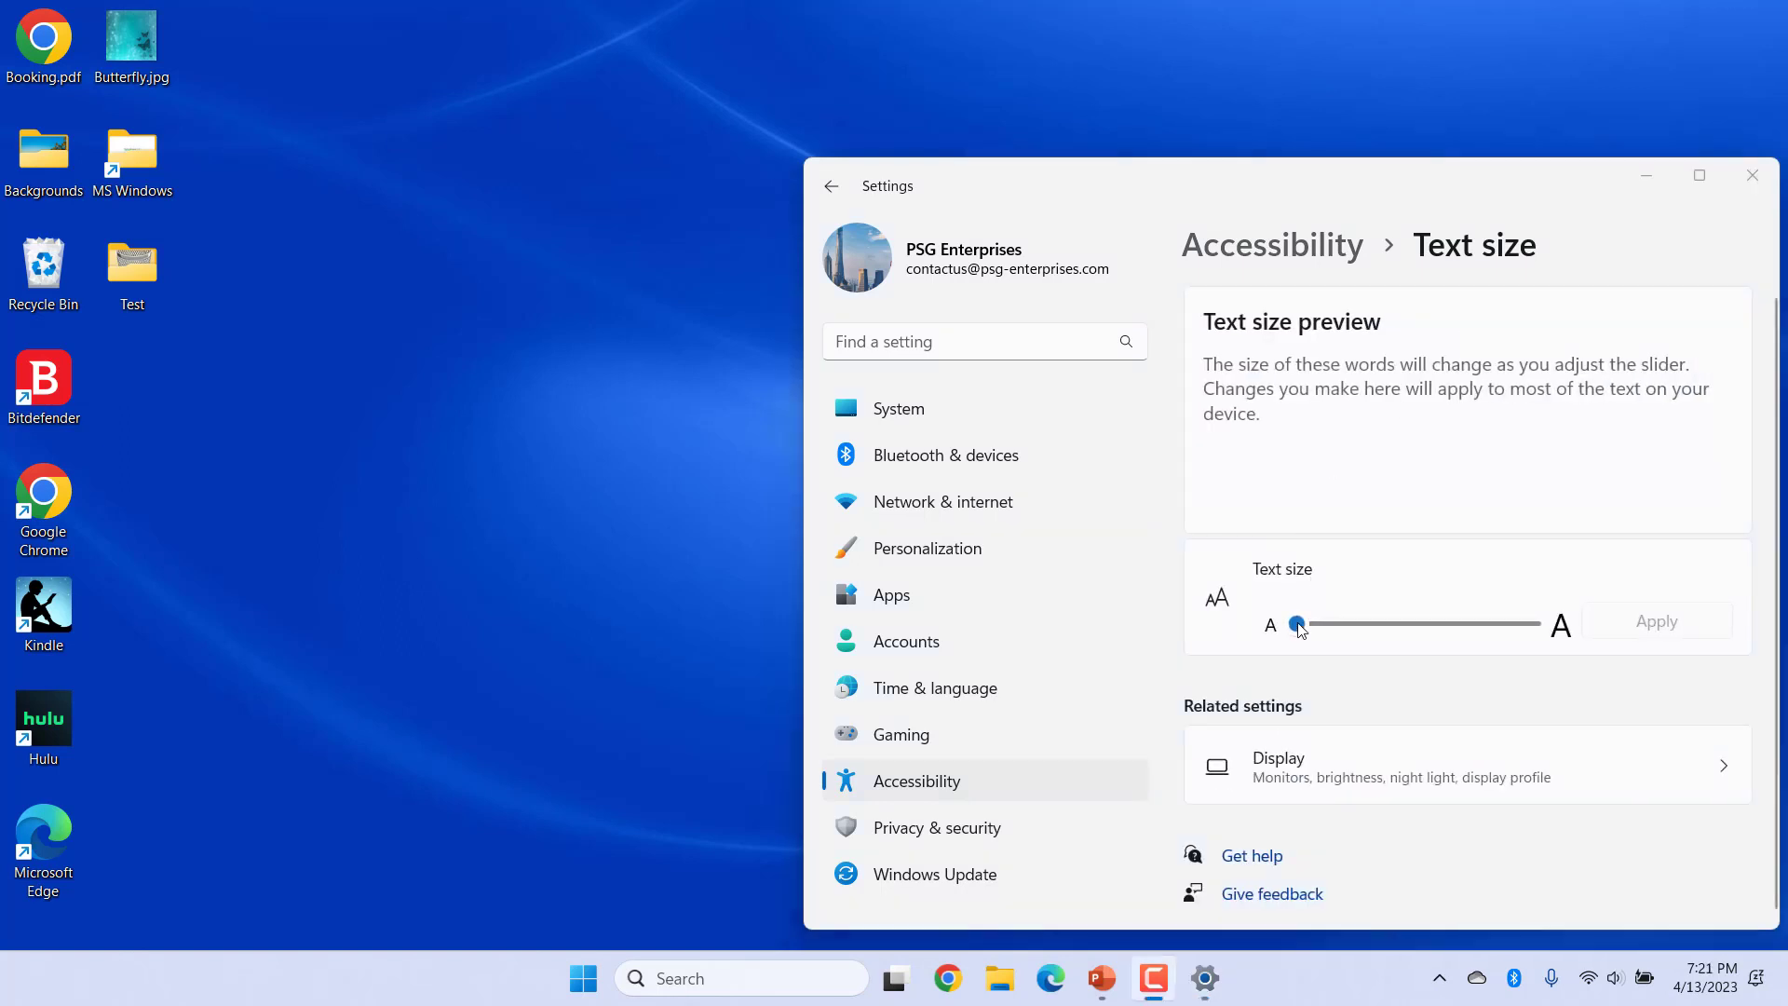
# - Drag the Text size slider from 100% up to 141%
pyautogui.click(1300, 628)
pyautogui.click(1300, 628)
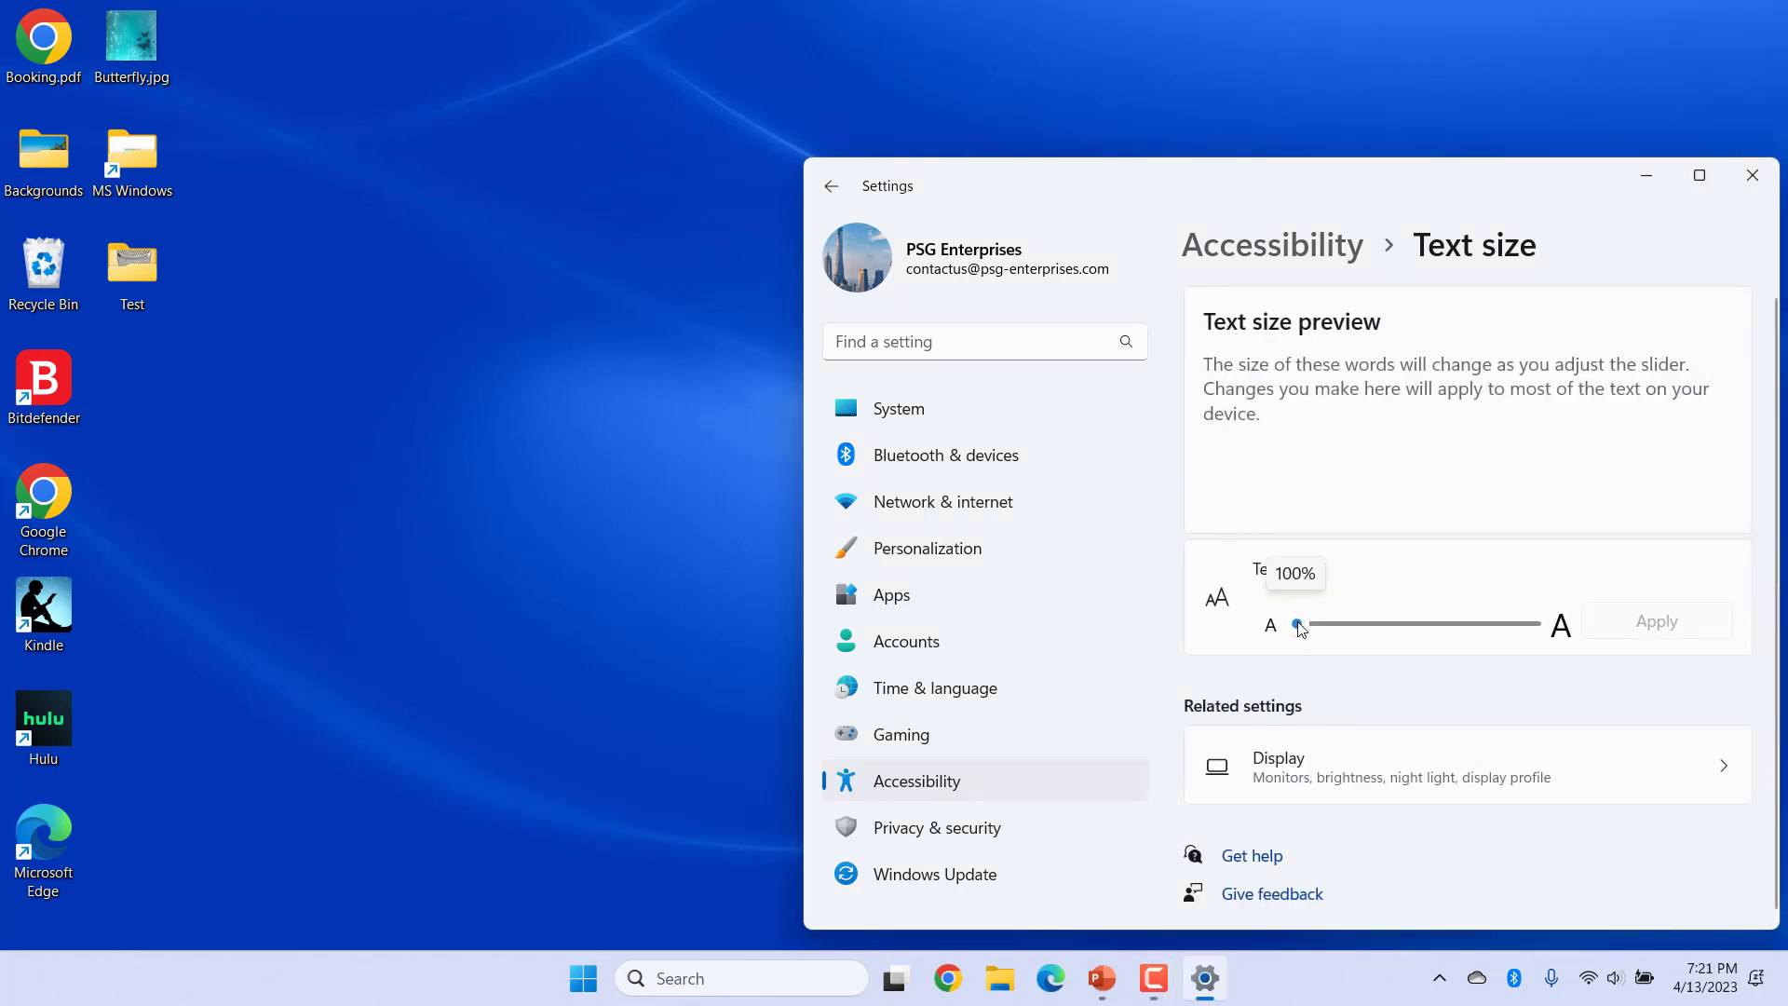
pyautogui.moveTo(1301, 627); pyautogui.dragTo(1387, 631)
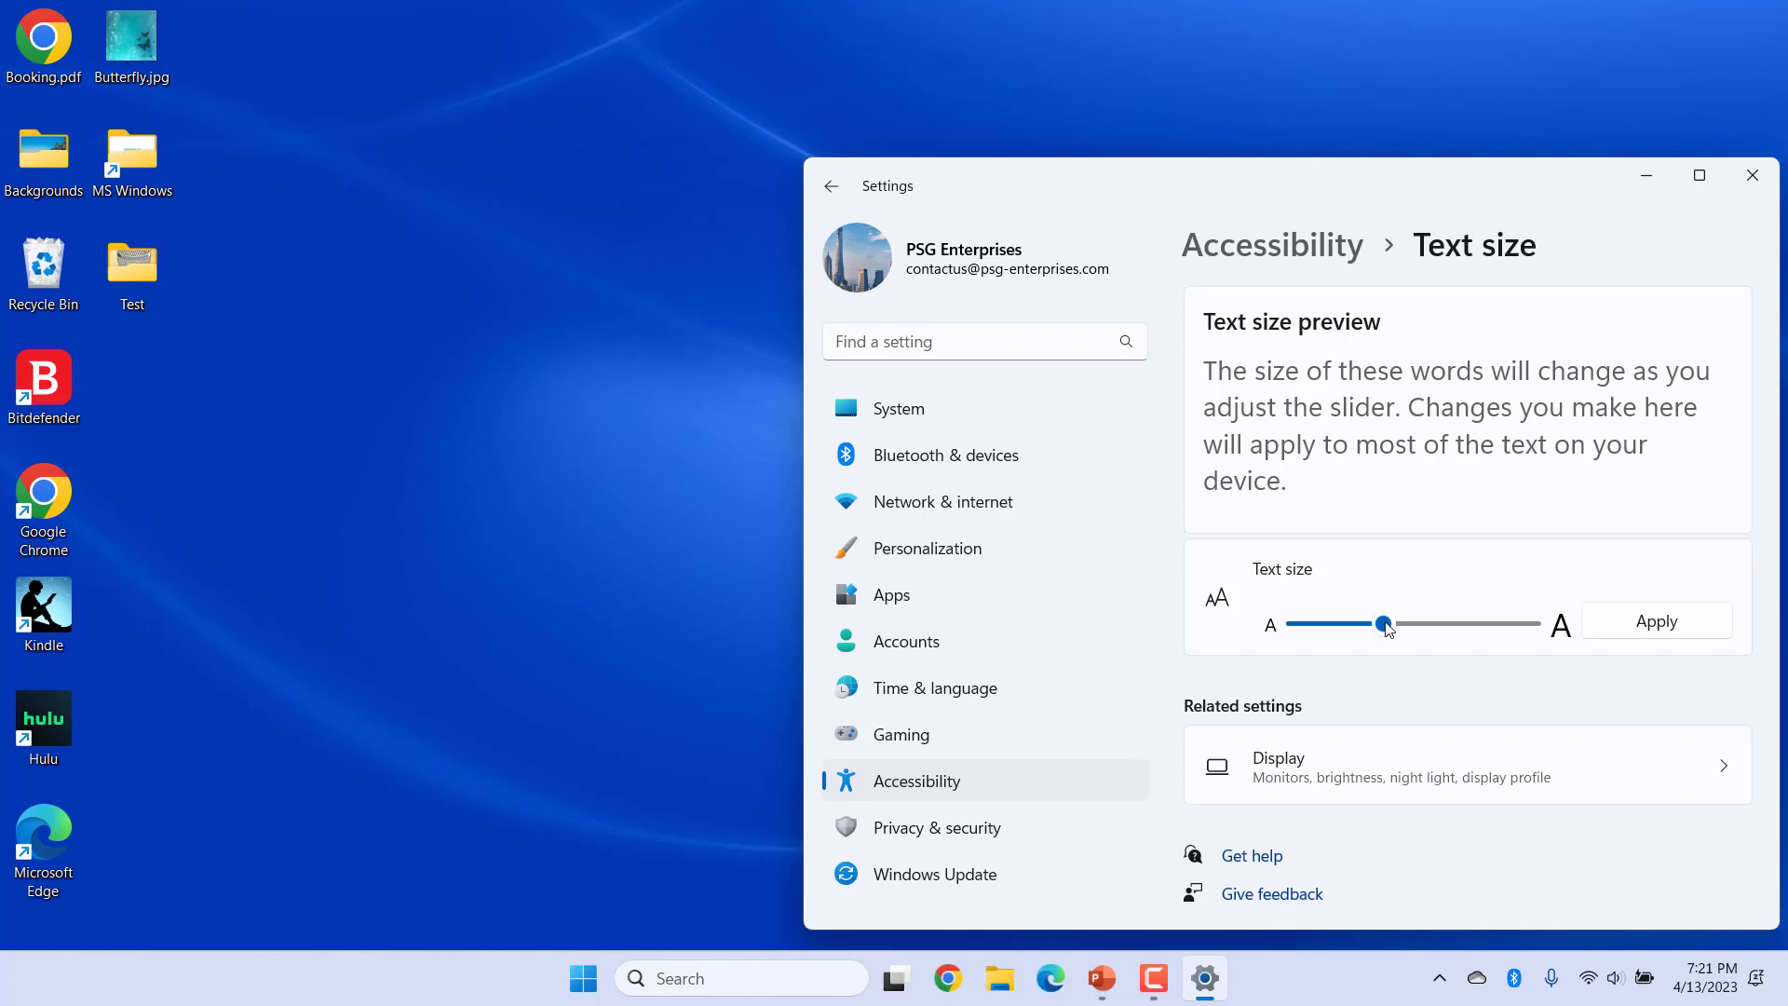
# - Apply the 141% text size and let Windows finish updating
pyautogui.click(1652, 625)
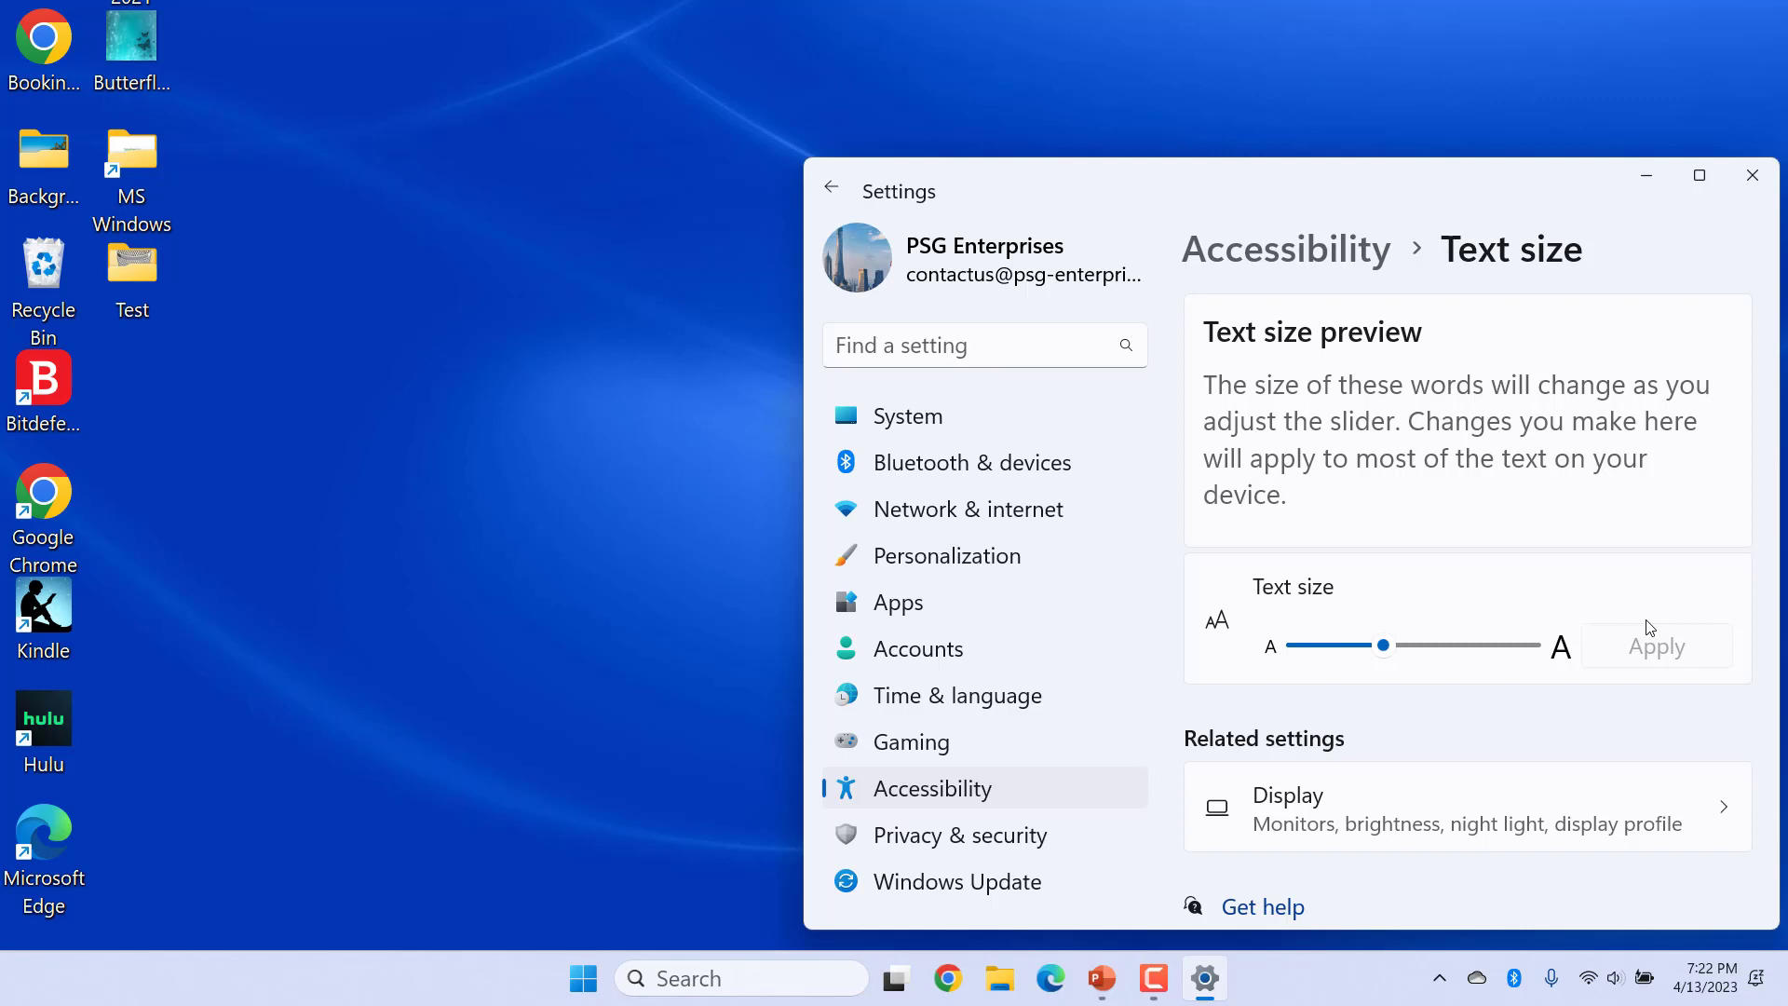
# - Close Settings and check the larger text in the Start menu and desktop context menu
pyautogui.click(1752, 174)
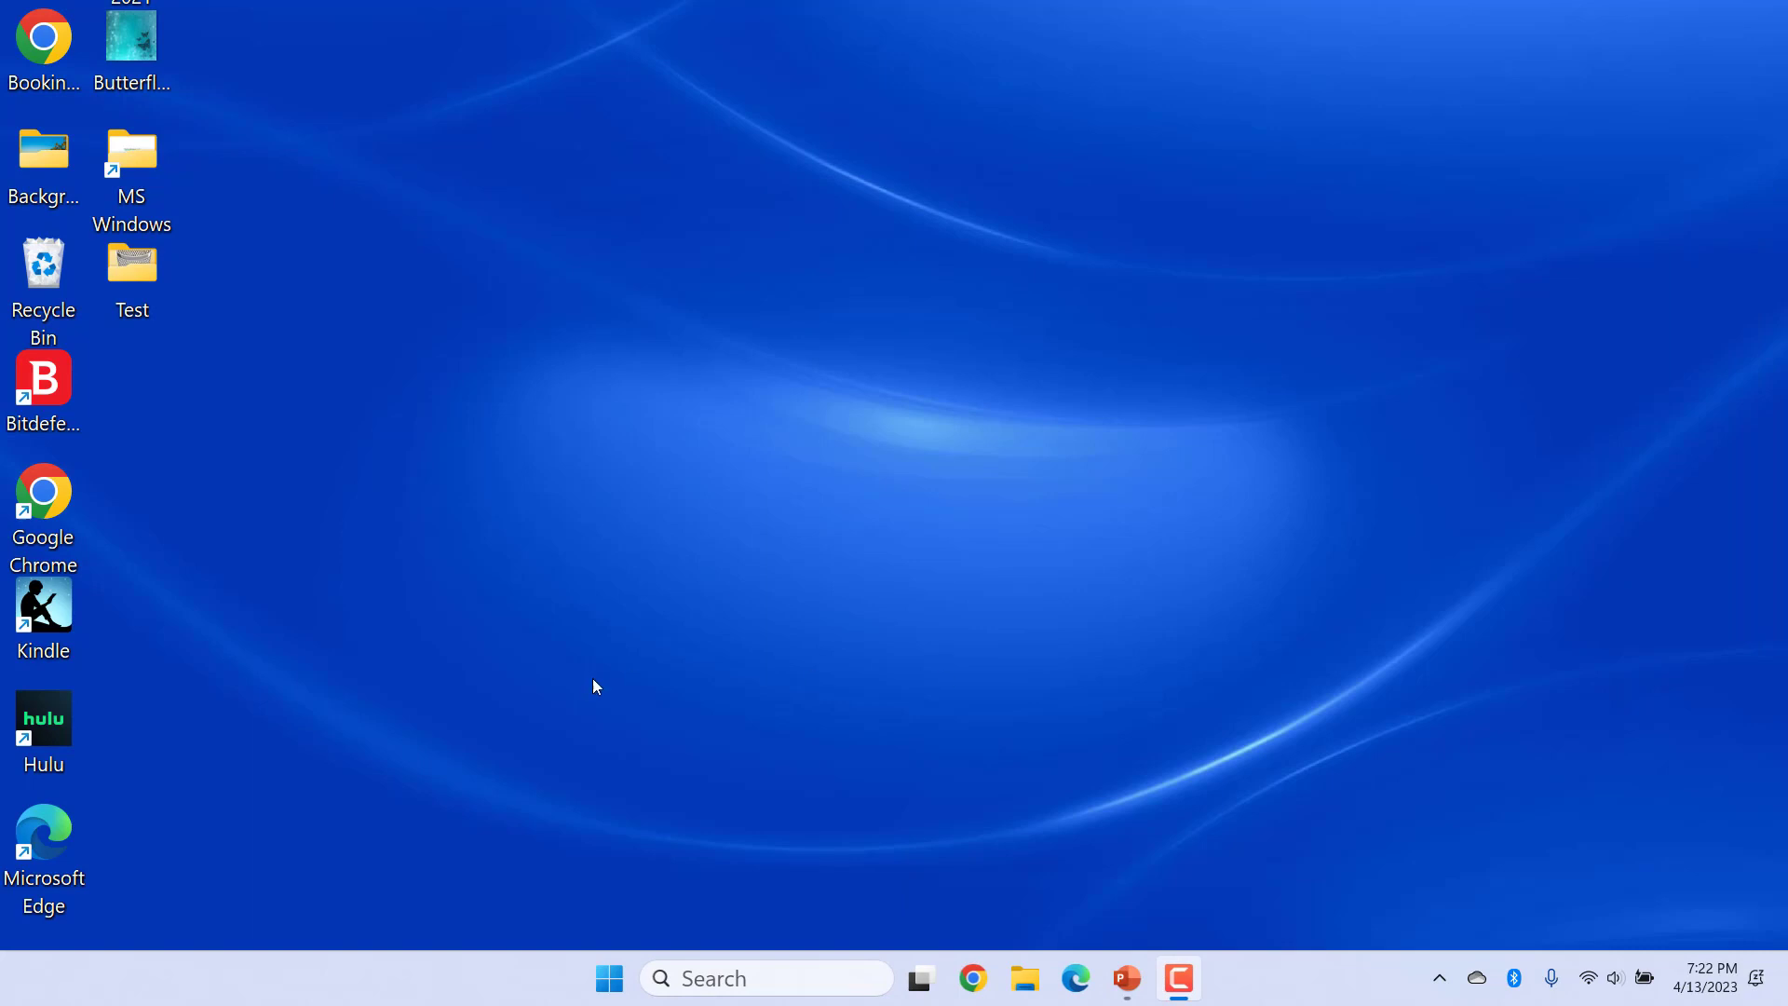
pyautogui.click(609, 978)
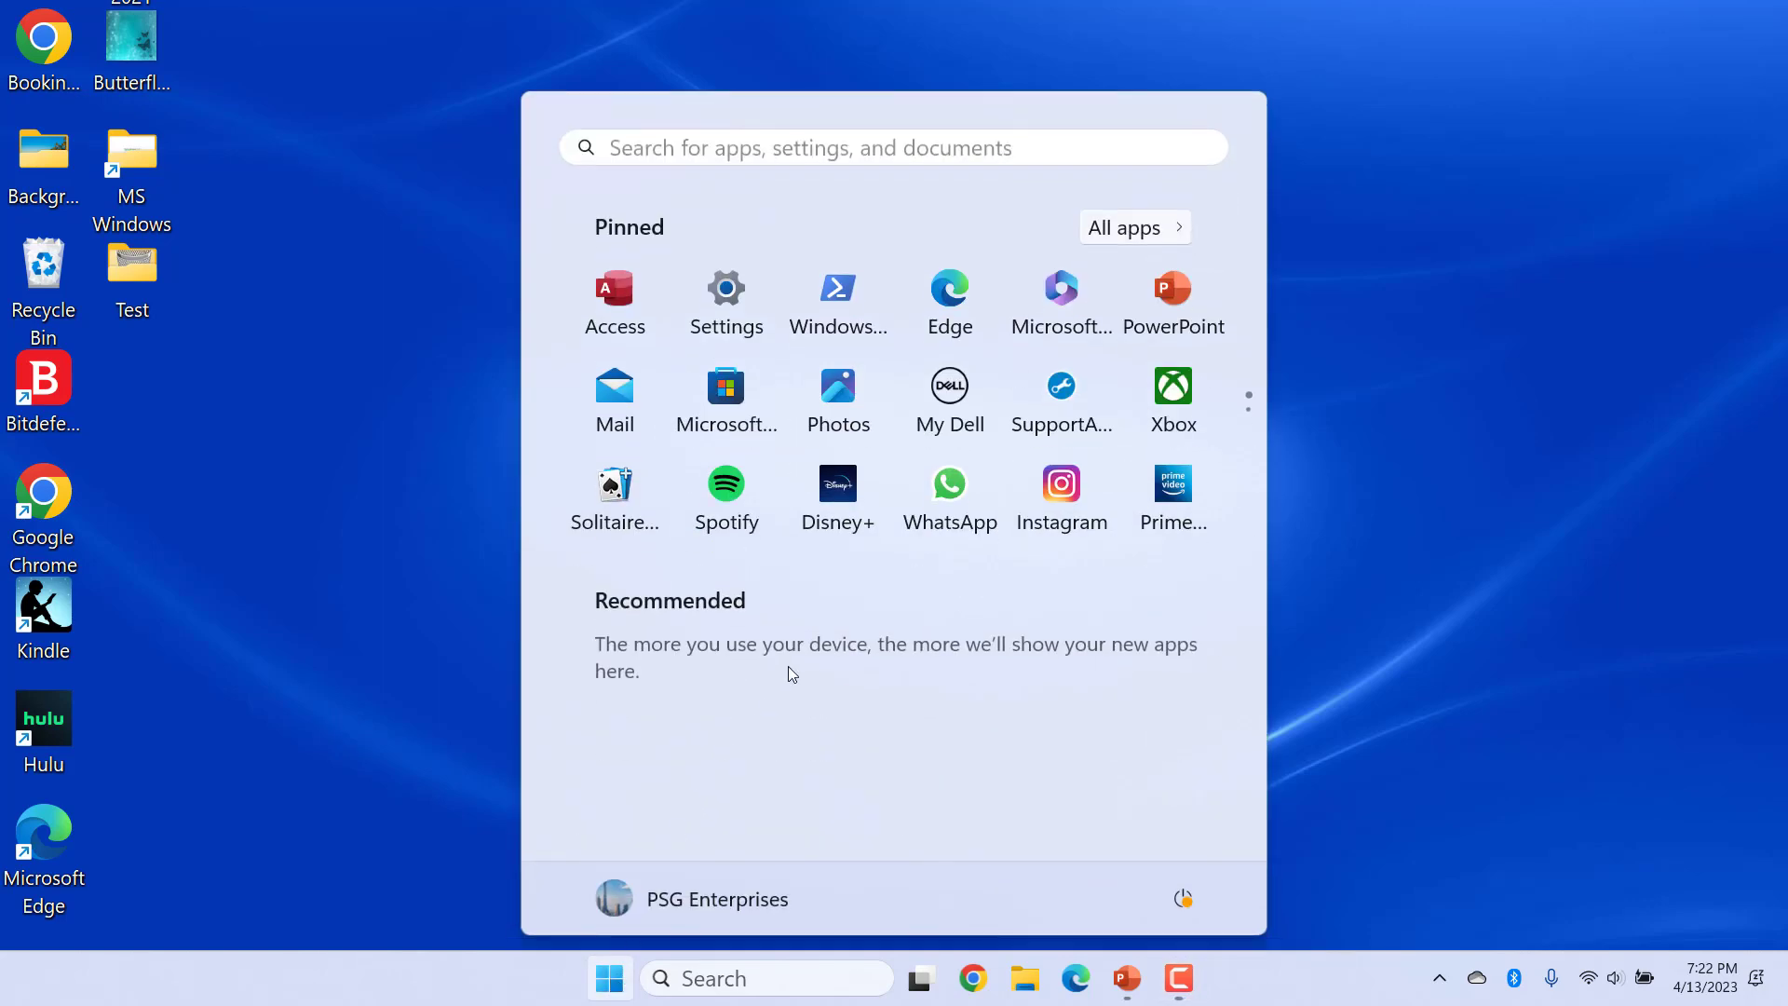
pyautogui.rightClick(551, 362)
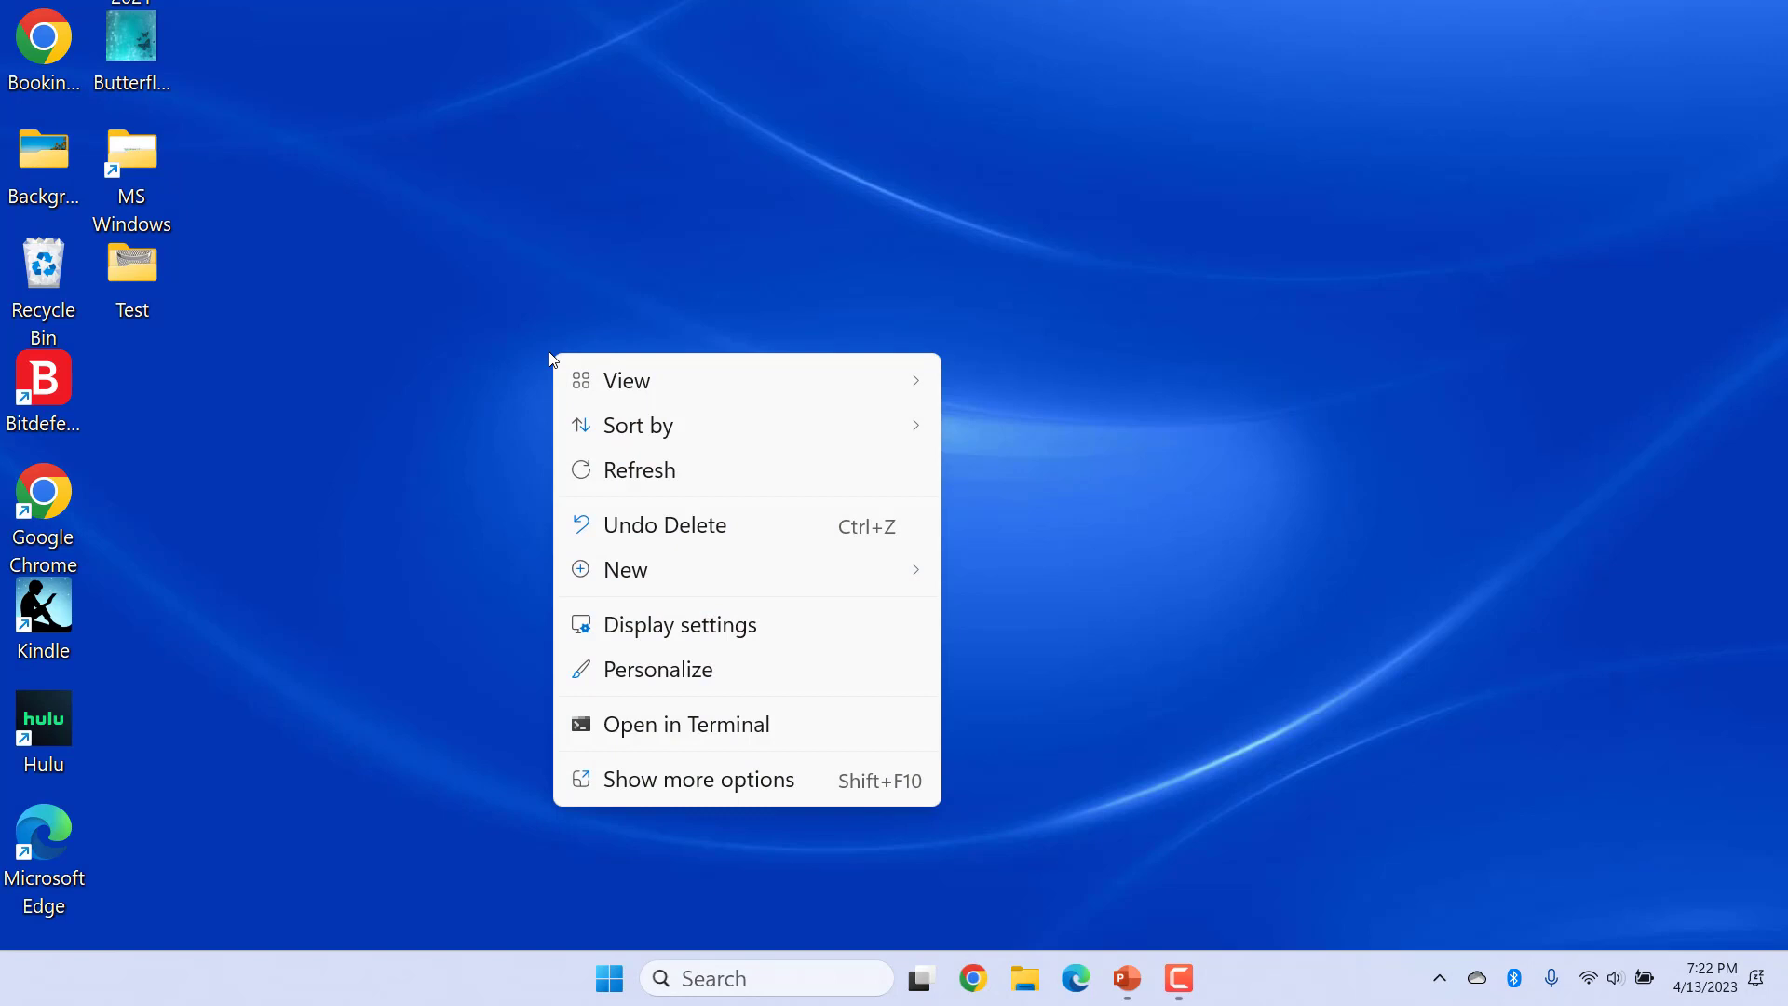